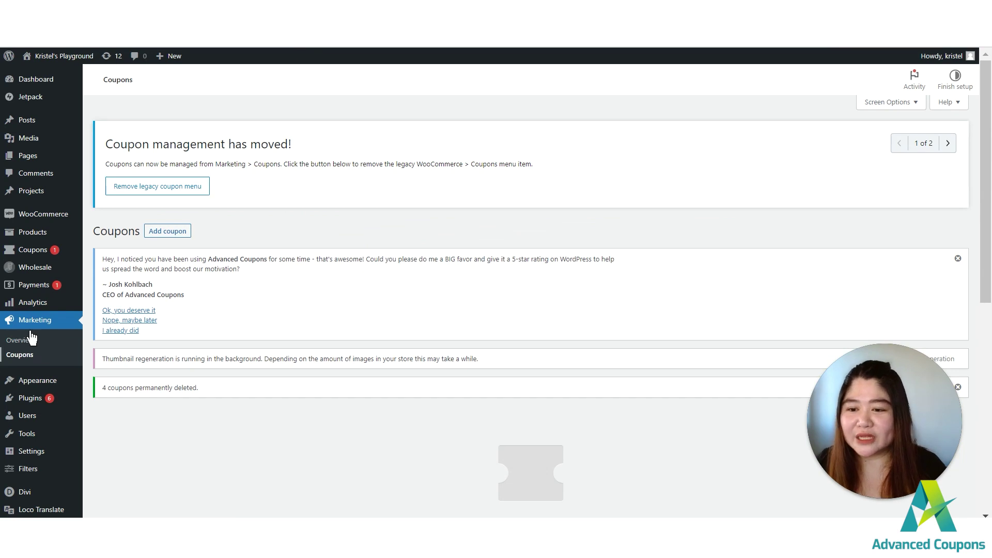
Bring up the Coupons submenu in the admin sidebar on the WooCommerce Coupons page.
mouse_move(28, 250)
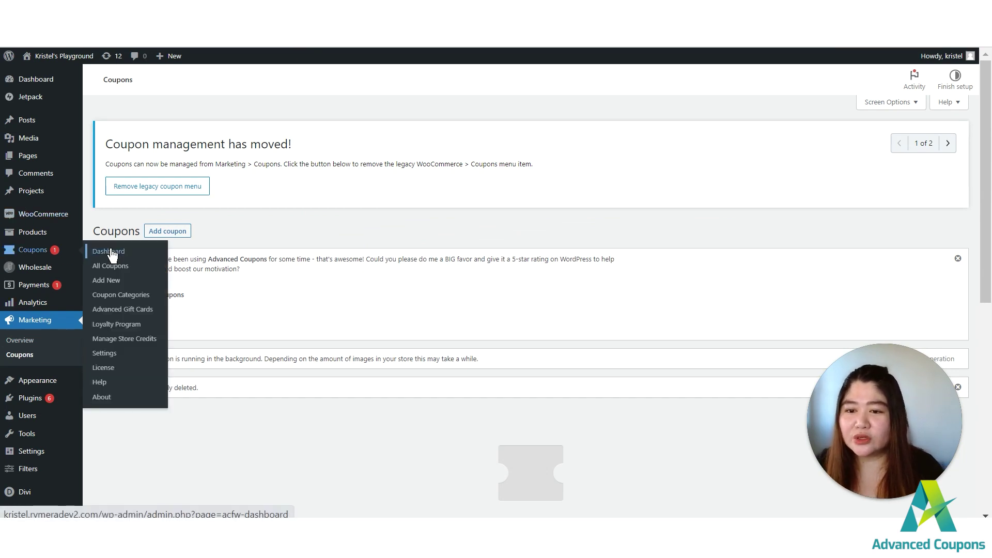
Open Advanced Coupons Settings and bring the General tab's 'Hide my coupons tab' option into view.
click(104, 353)
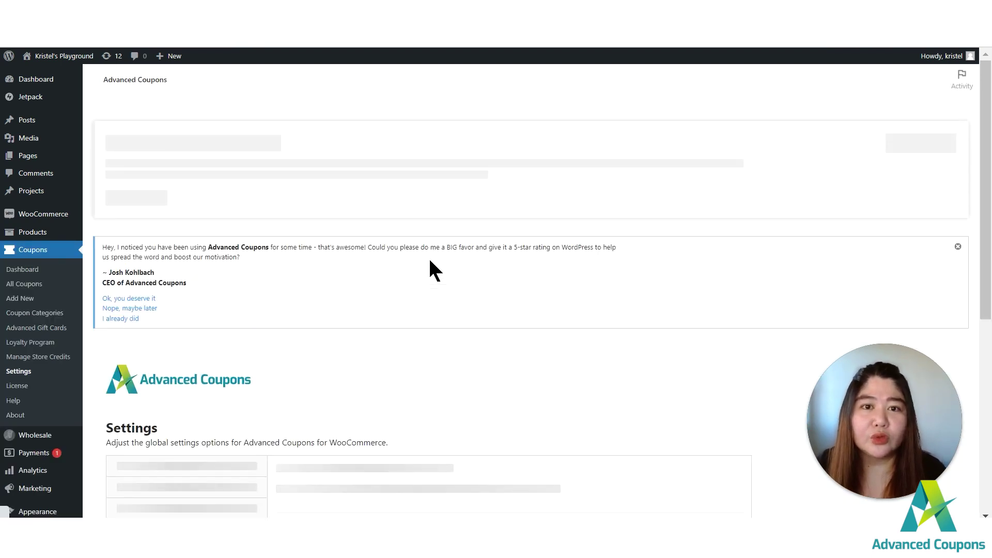
scroll(434, 272, down, 3)
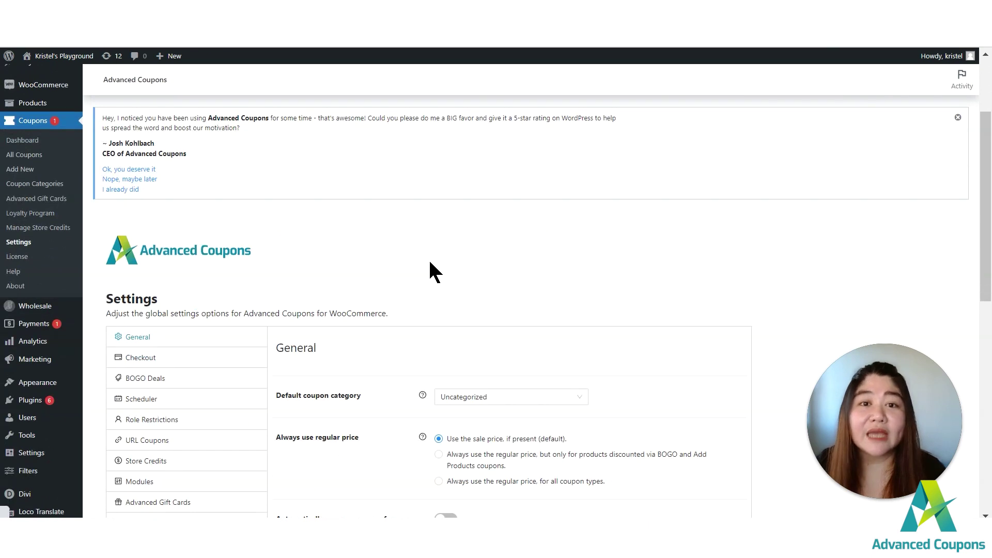
scroll(434, 273, down, 5)
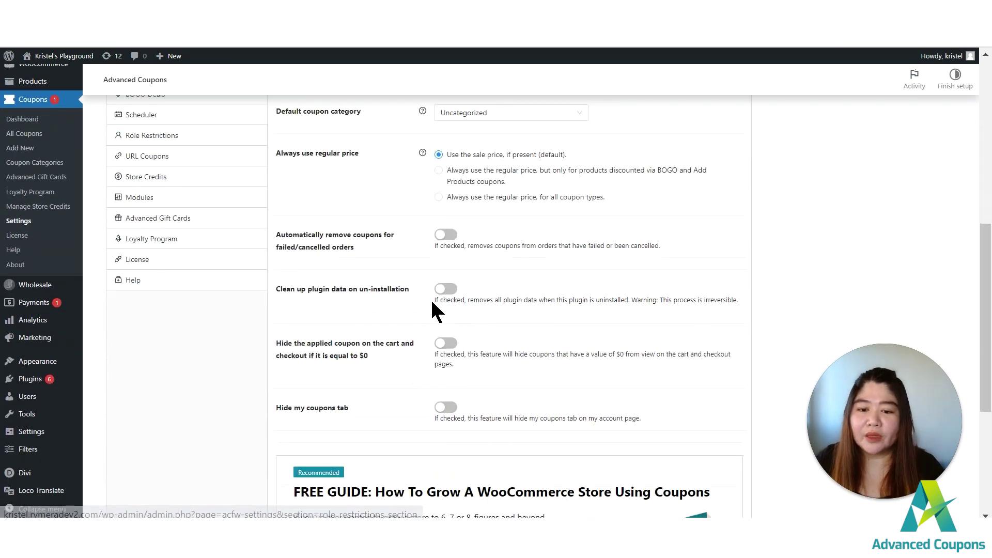
scroll(216, 275, up, 2)
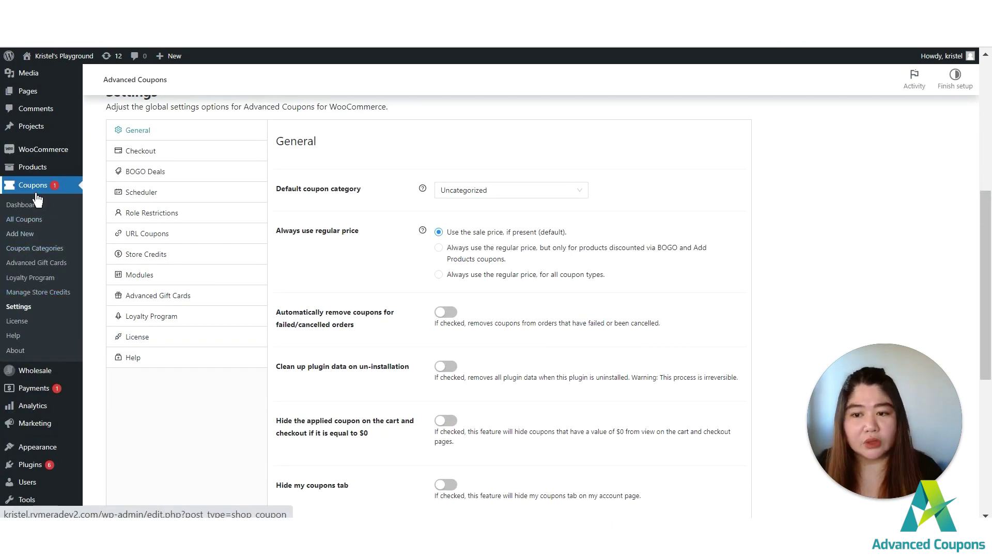
scroll(502, 284, down, 3)
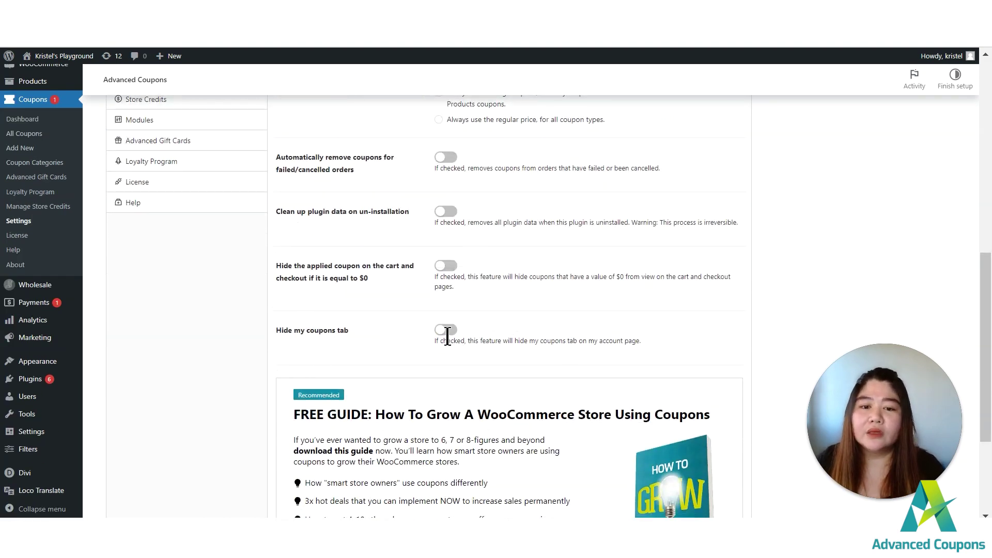
Test 'Hide my coupons tab' against the storefront account page, then switch it back off.
mouse_move(356, 517)
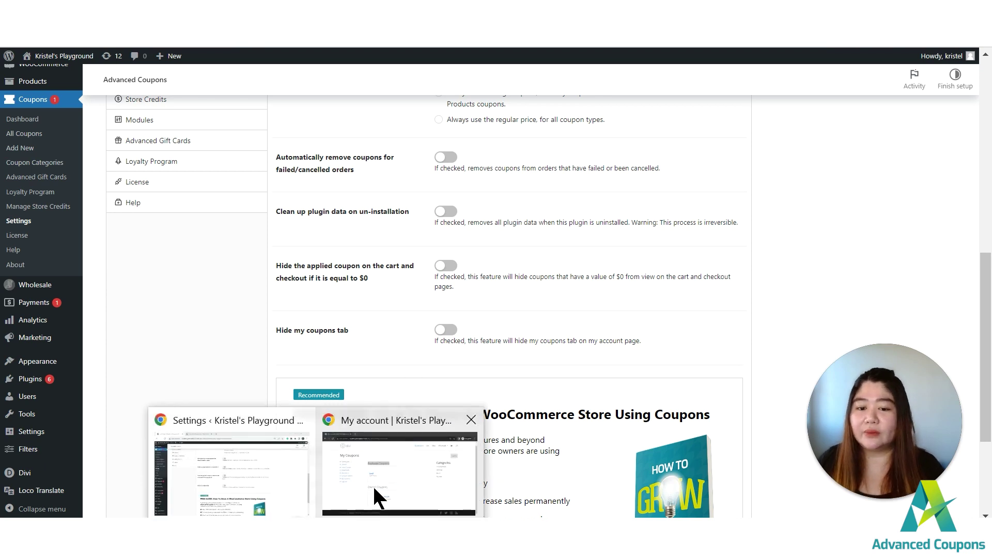
click(378, 499)
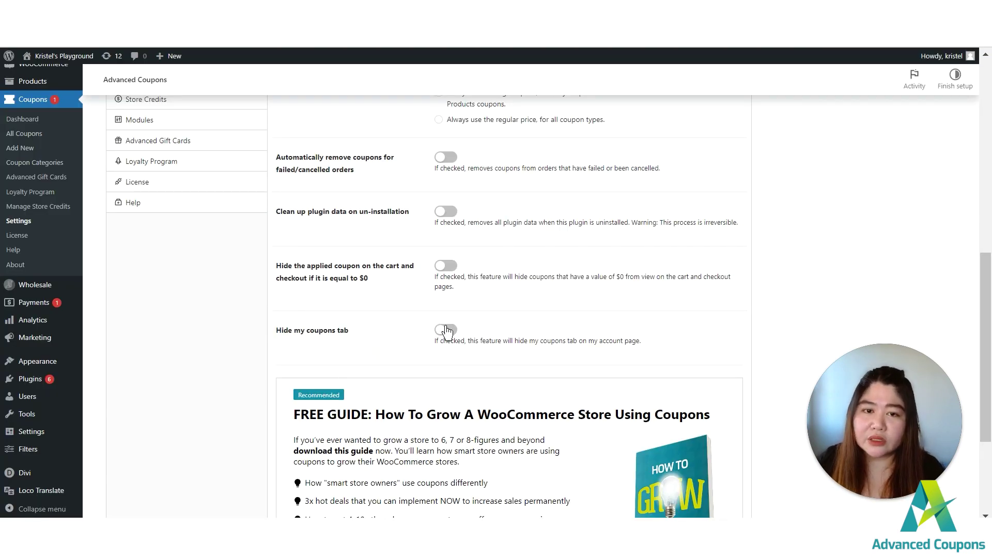
click(446, 330)
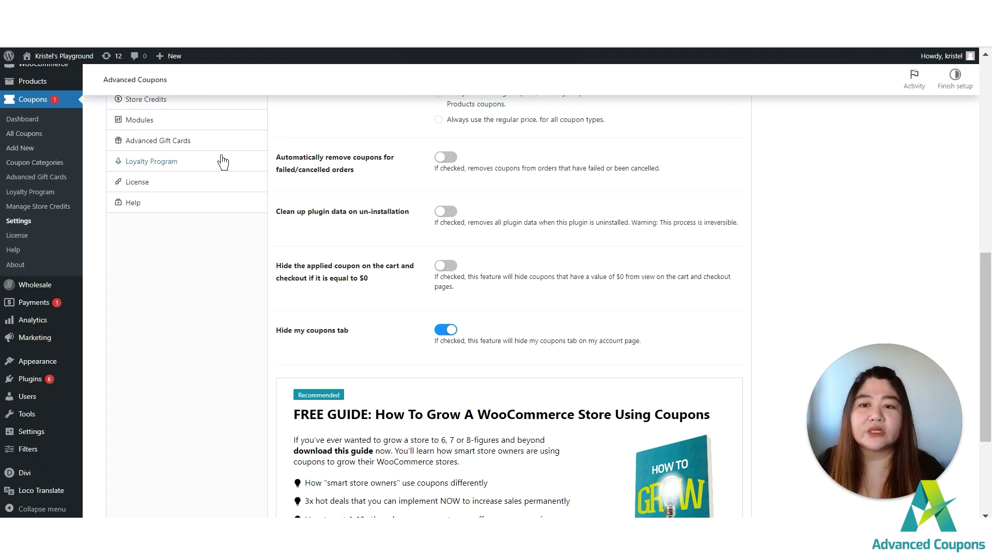
click(85, 45)
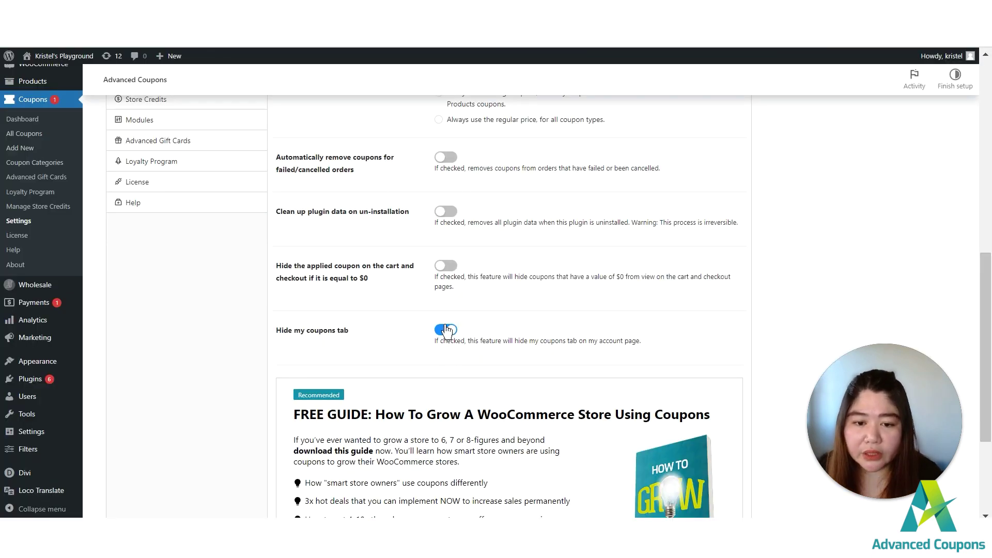
click(447, 329)
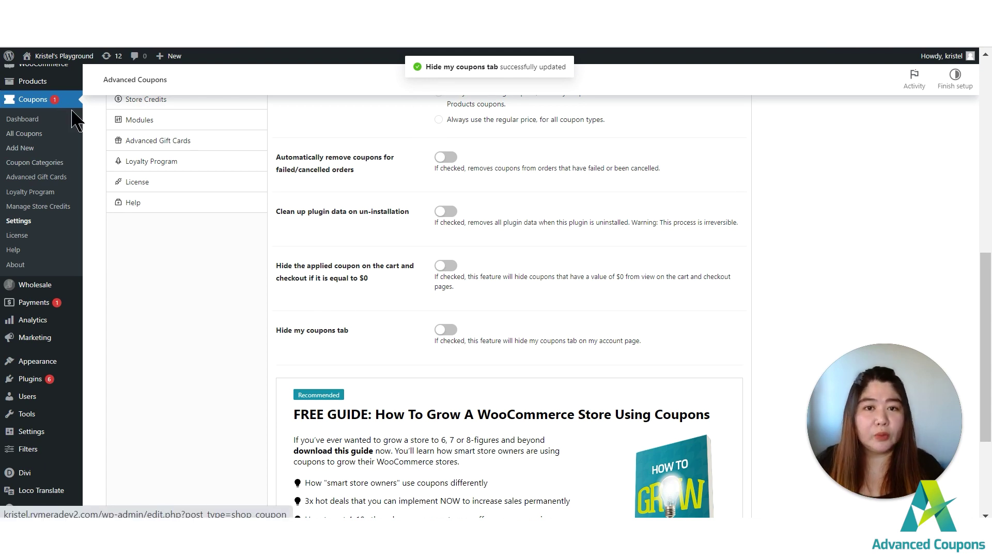
click(75, 45)
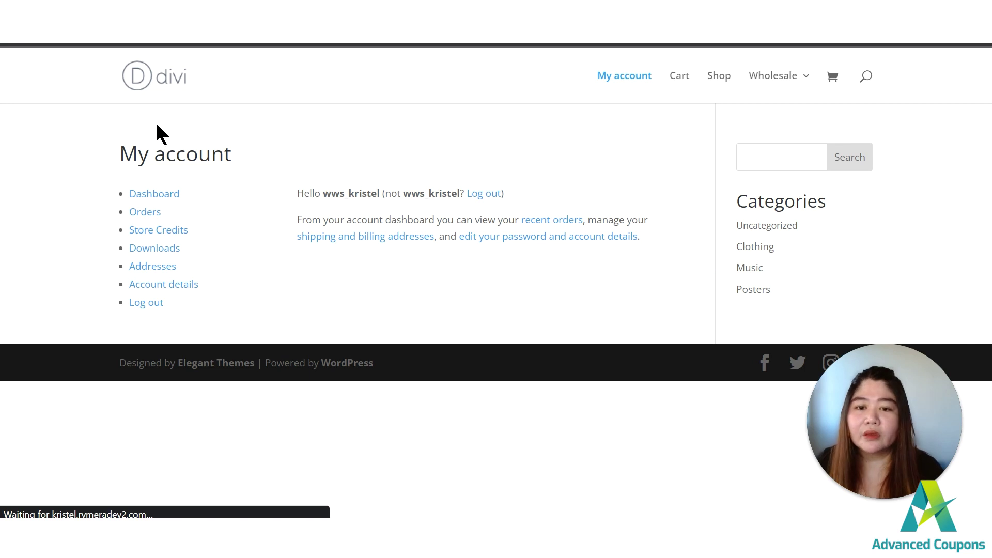
key(alt+Tab)
key(alt+Tab)
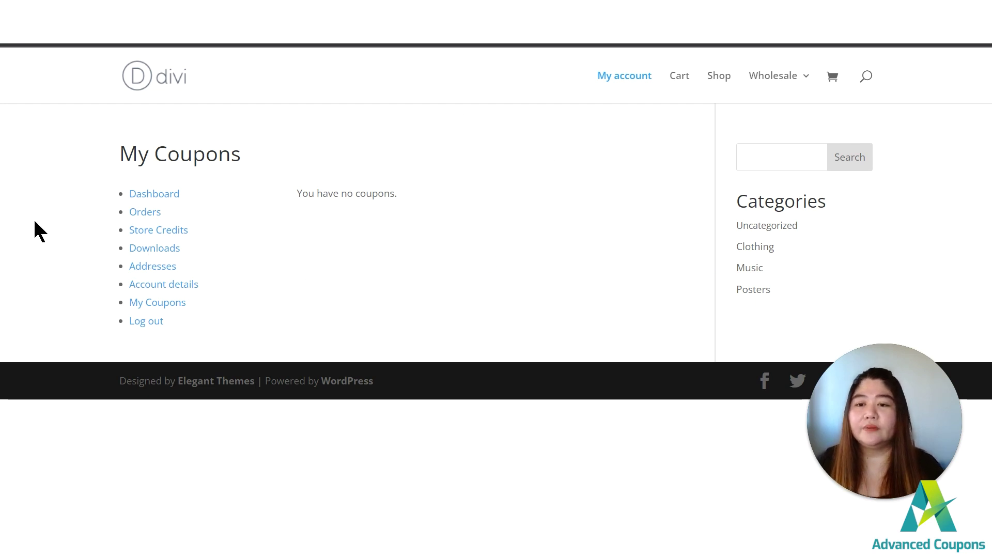
key(alt+Tab)
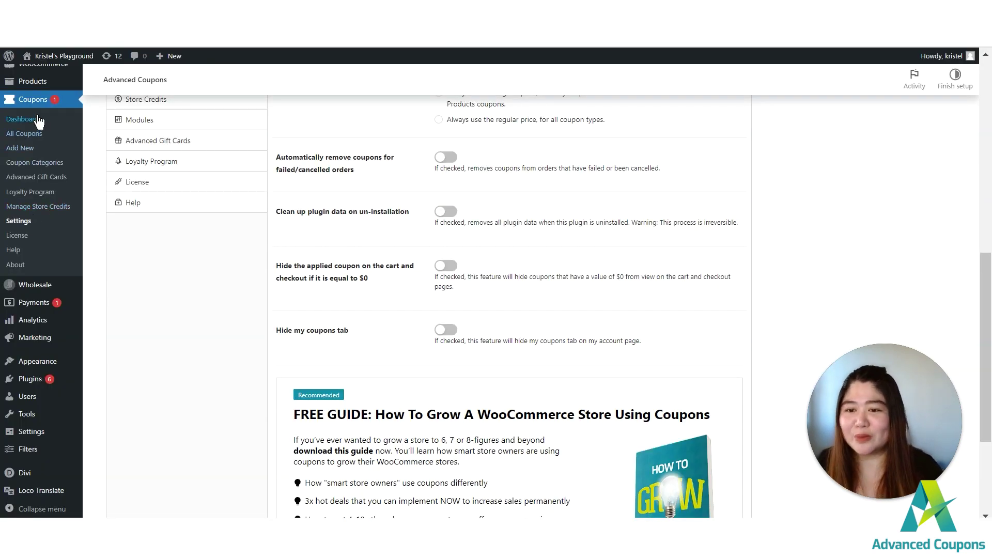
Publish a new coupon coded '10%discount' using the Percentage cashback (store credits) discount type.
click(23, 148)
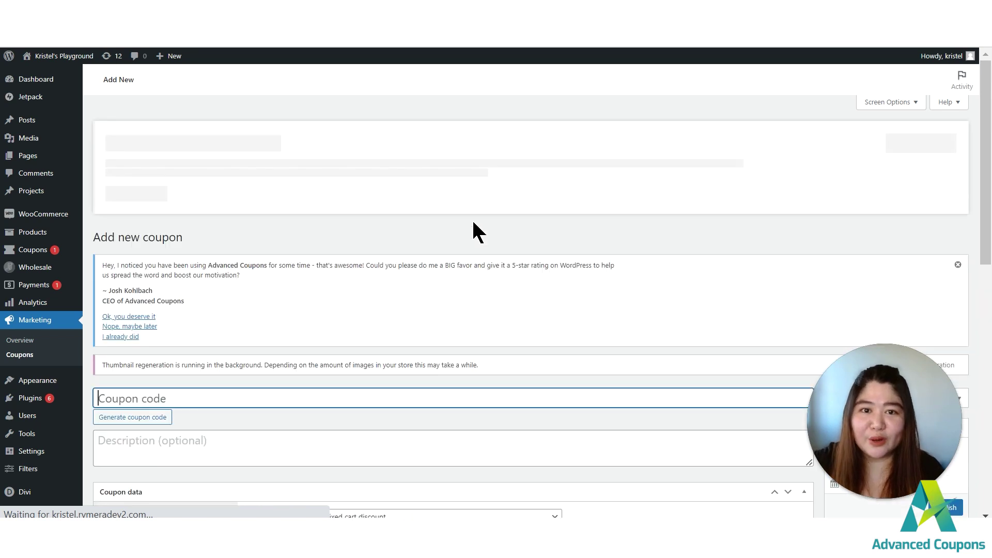
scroll(457, 214, down, 2)
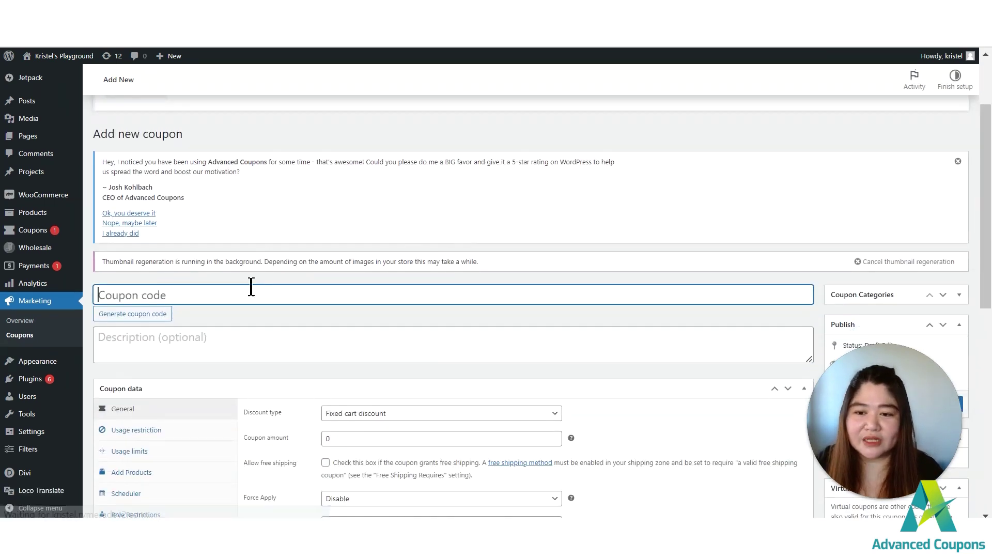
scroll(251, 287, down, 1)
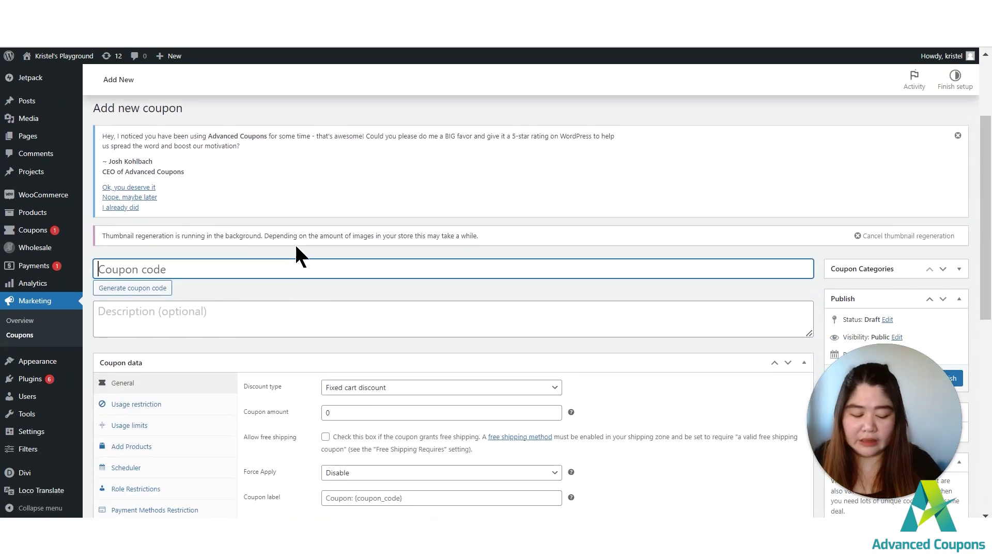
text(10%discount)
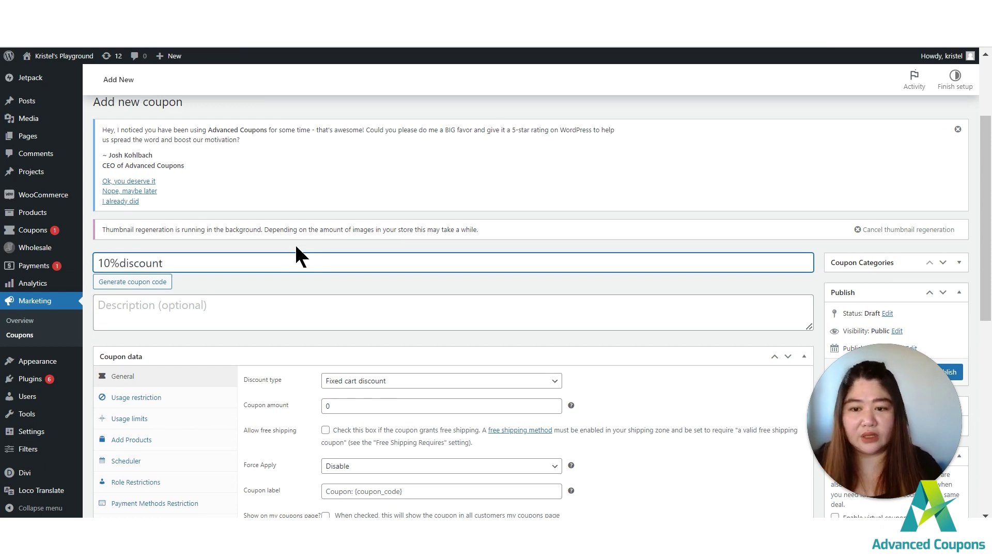
scroll(306, 225, down, 4)
click(345, 288)
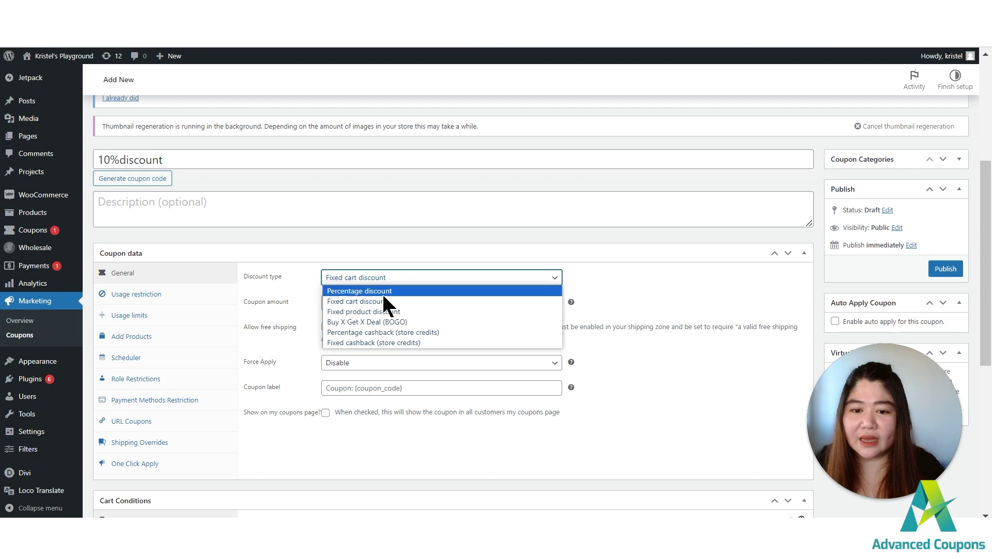
click(370, 333)
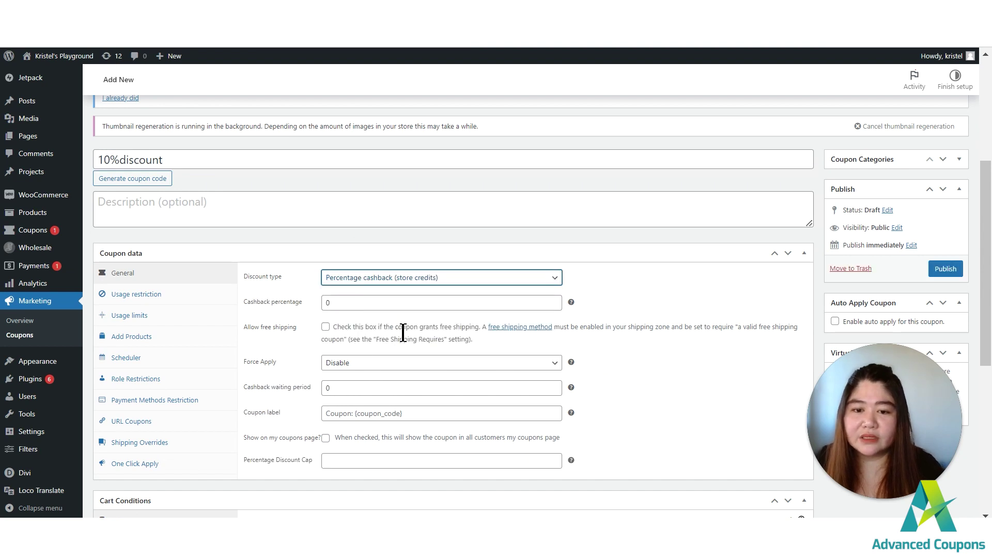
scroll(465, 324, down, 3)
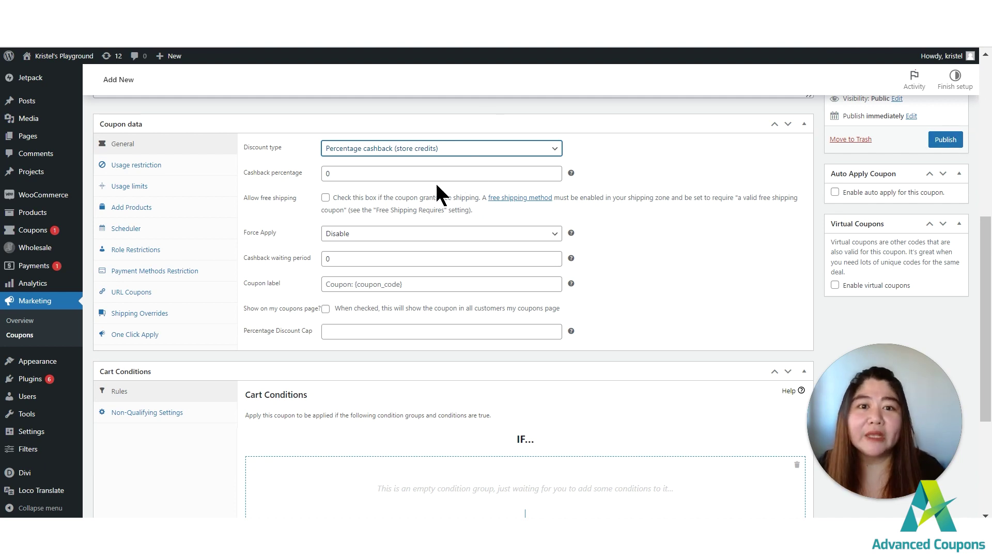
click(960, 139)
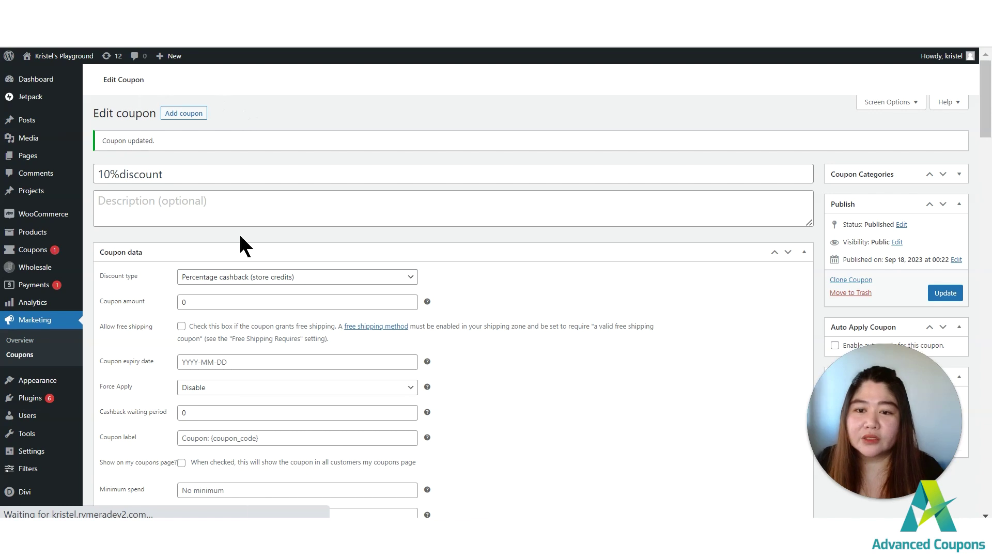
Check the storefront My Coupons page, then return to the Edit Coupon screen.
scroll(398, 247, down, 1)
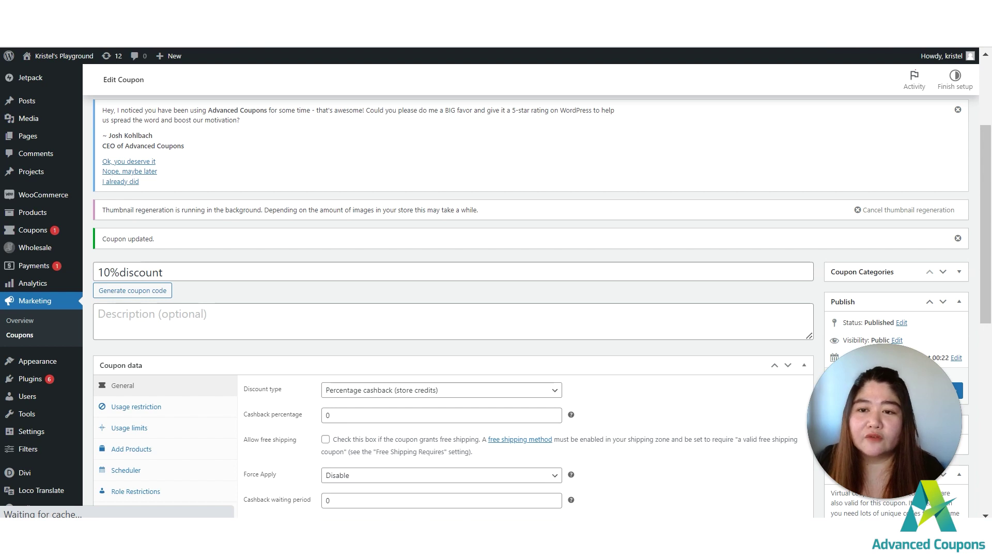
click(78, 42)
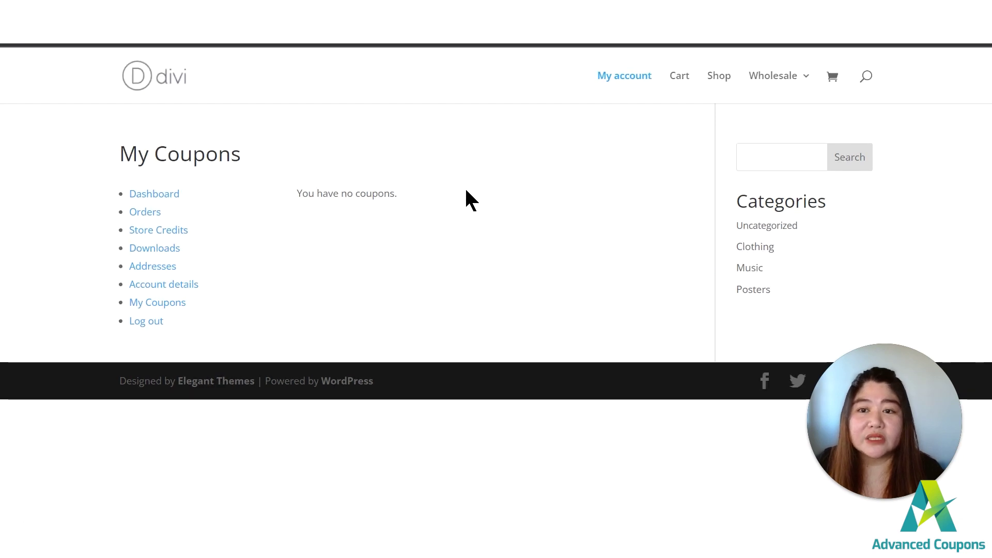
key(alt+Tab)
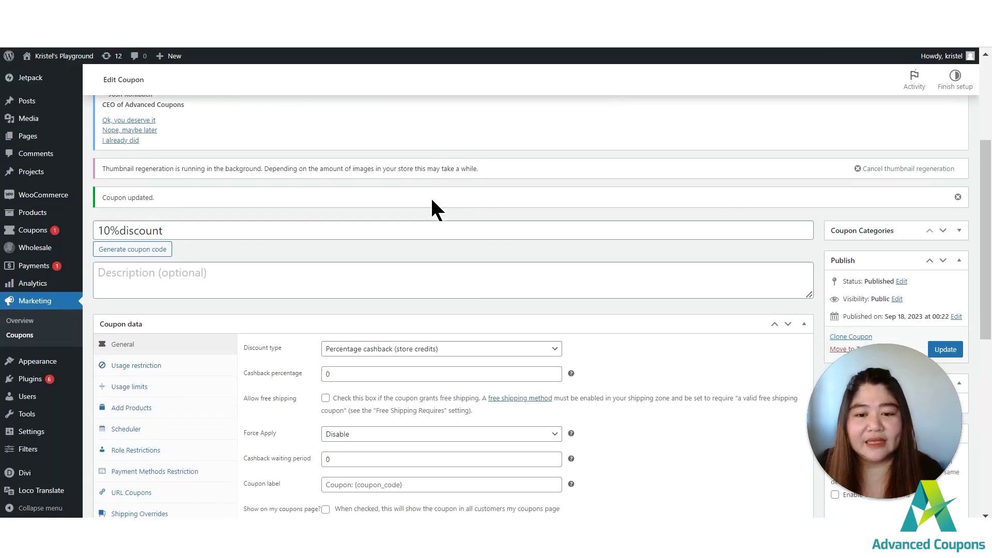
scroll(421, 211, down, 5)
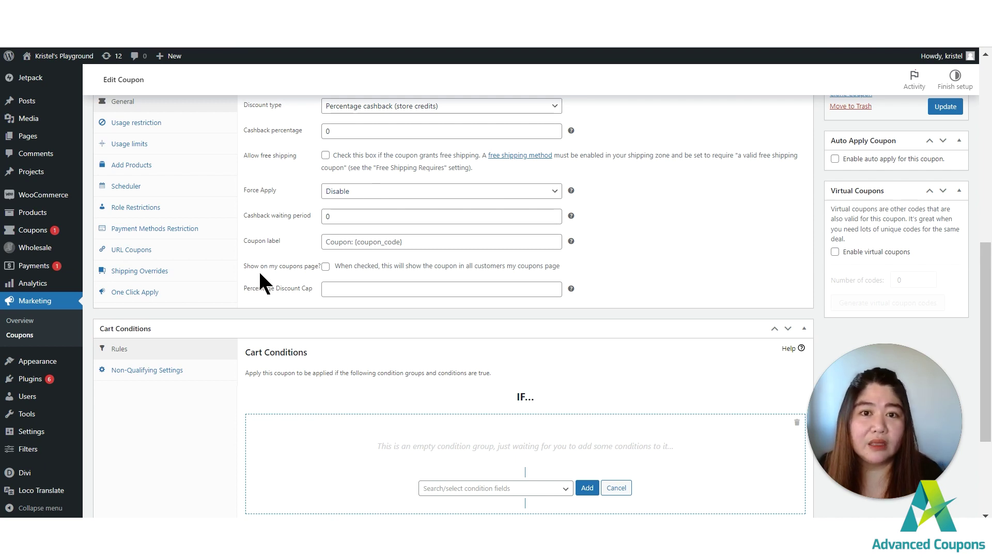
Enable 'Show on my coupons page?' for 10%discount and update the coupon.
click(325, 266)
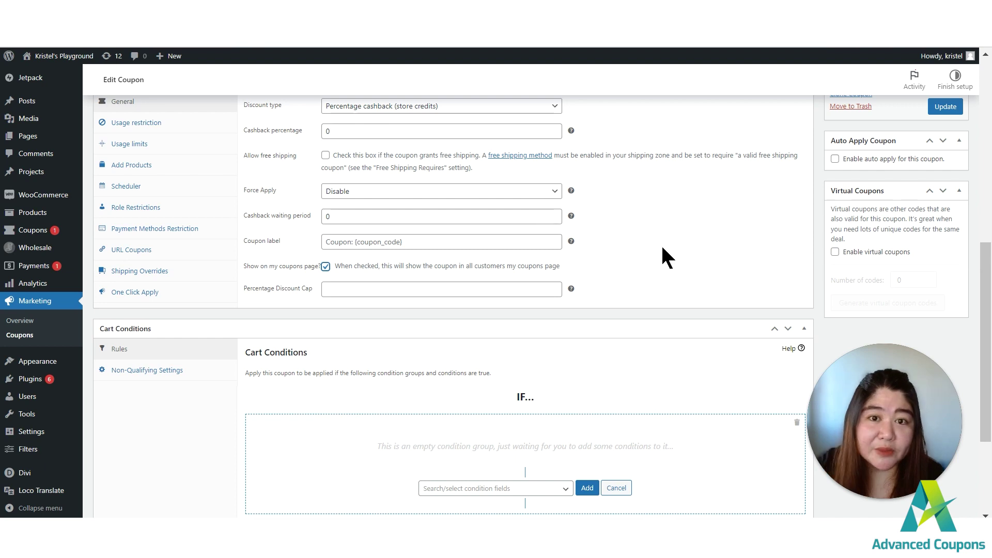
scroll(475, 230, up, 3)
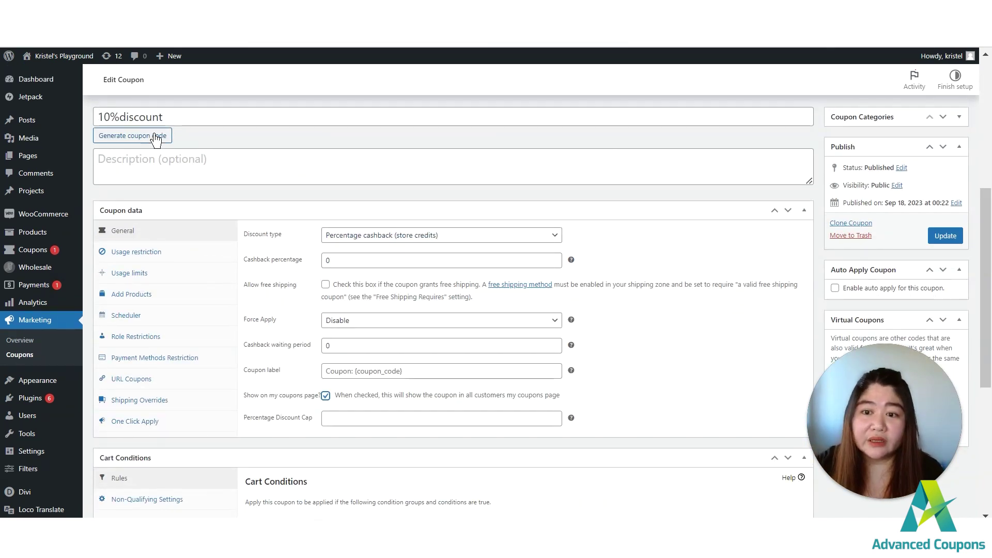
triple_click(132, 116)
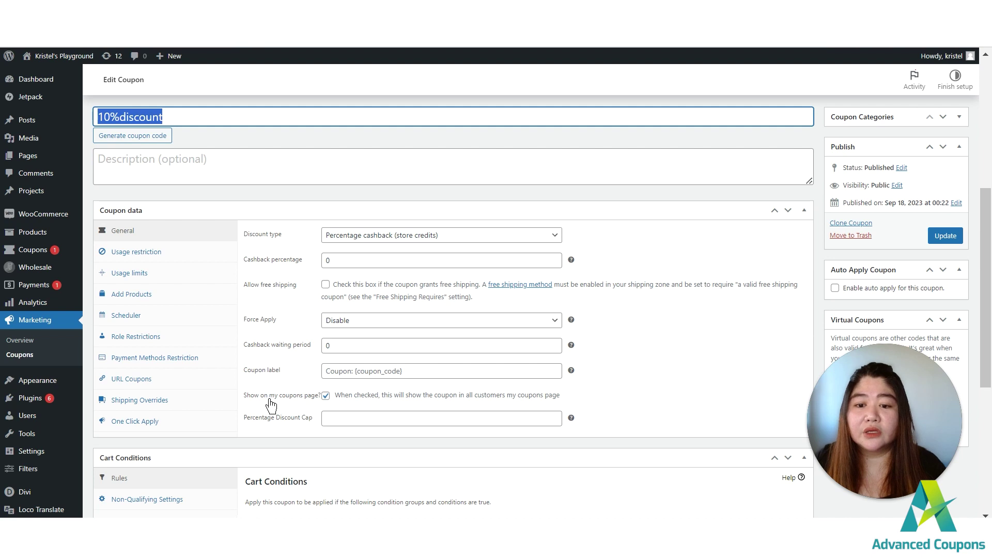
drag(246, 396, 325, 403)
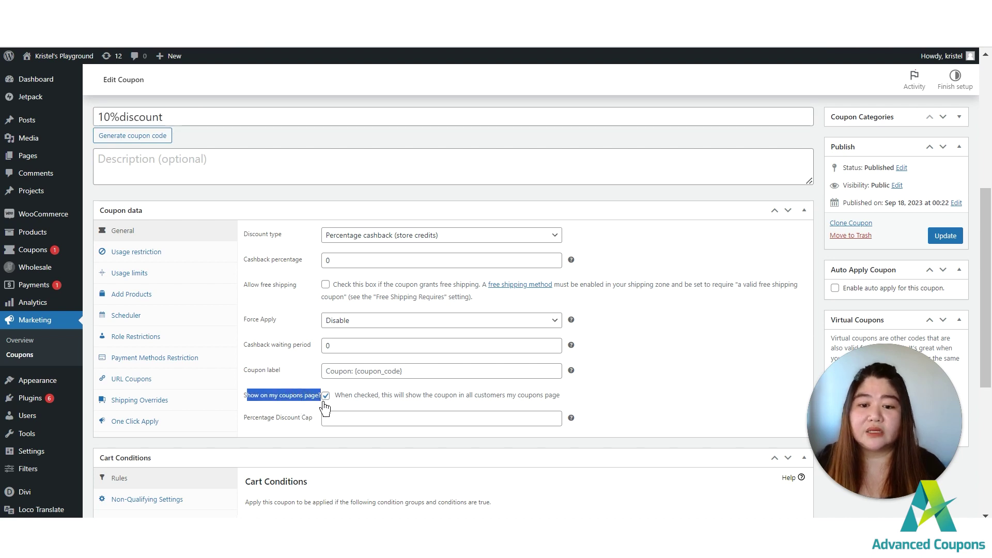
click(946, 239)
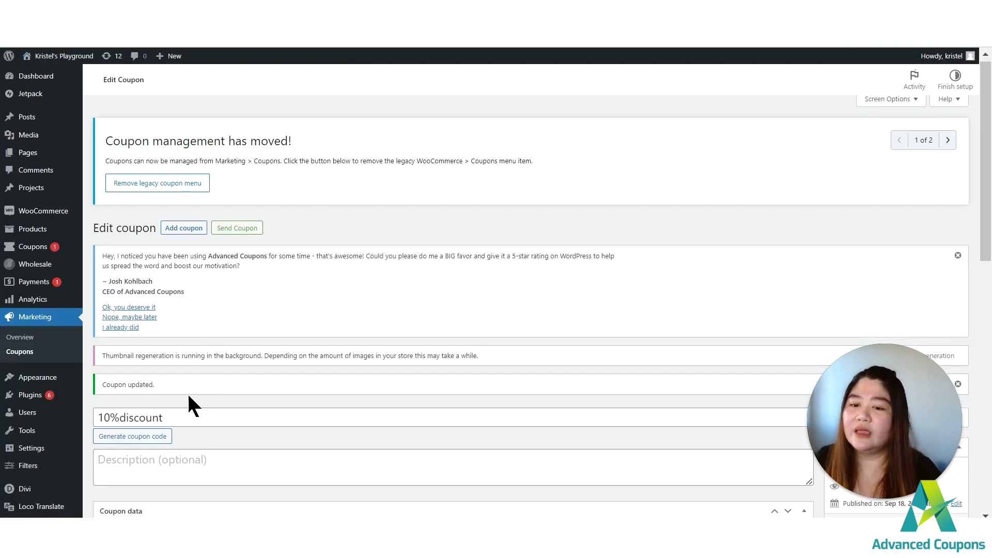
Scroll to the 10%discount coupon's Description field and start editing it.
scroll(189, 391, down, 1)
click(210, 411)
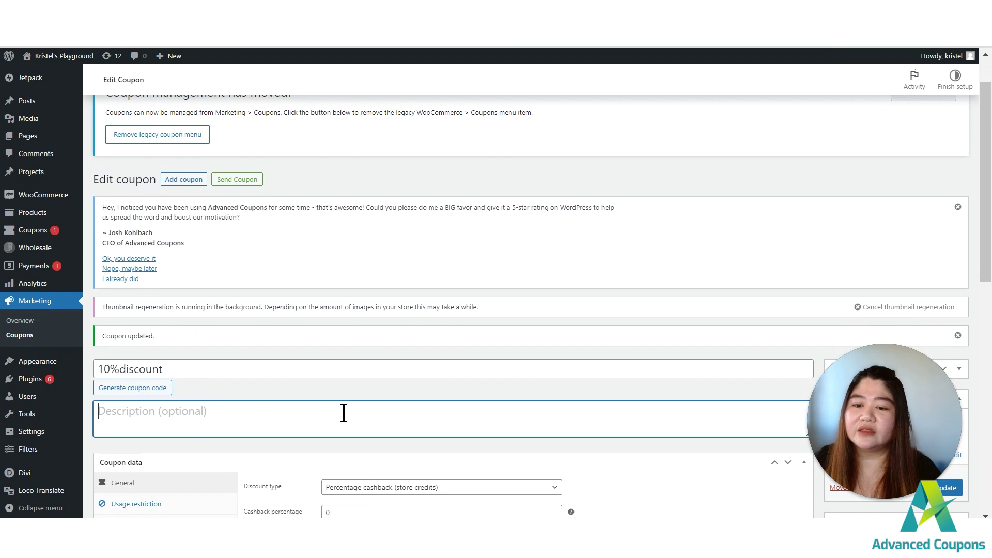
Enter the description 'This coupon is applicable to all orders.' and update the coupon.
text(jgaijgerhksd)
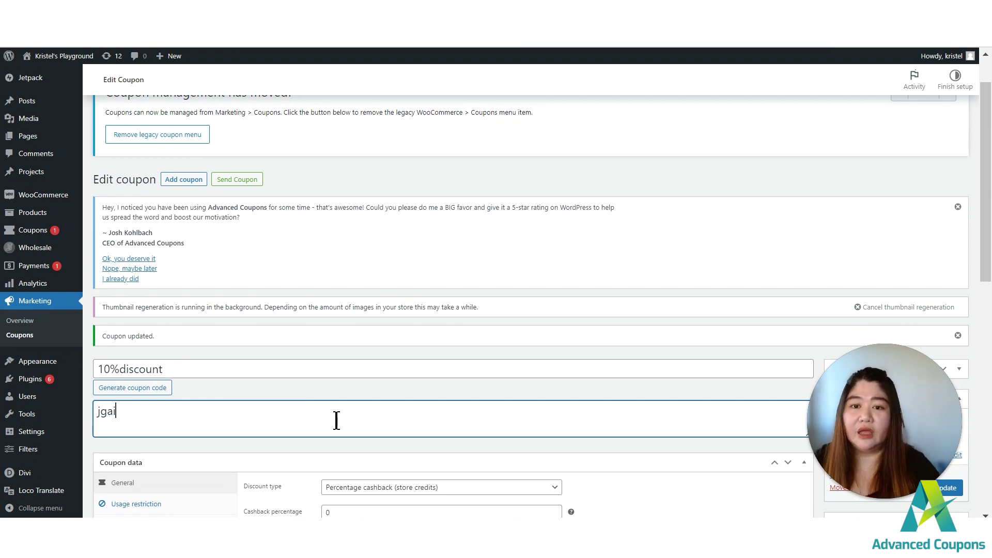
key(BackSpace)
key(BackSpace)
key(BackSpace)
key(BackSpace)
key(BackSpace)
key(BackSpace)
key(BackSpace)
key(BackSpace)
key(BackSpace)
key(BackSpace)
key(BackSpace)
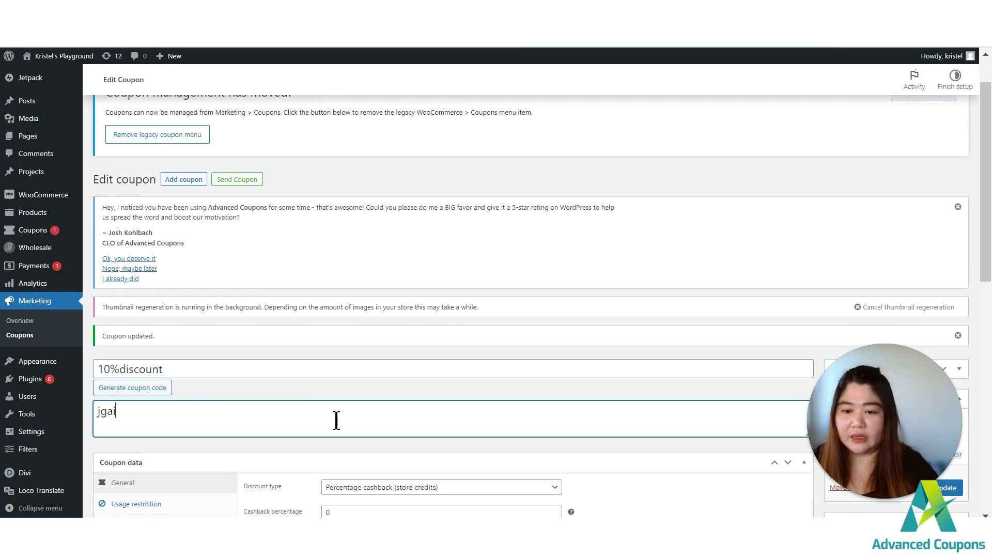
text(This co)
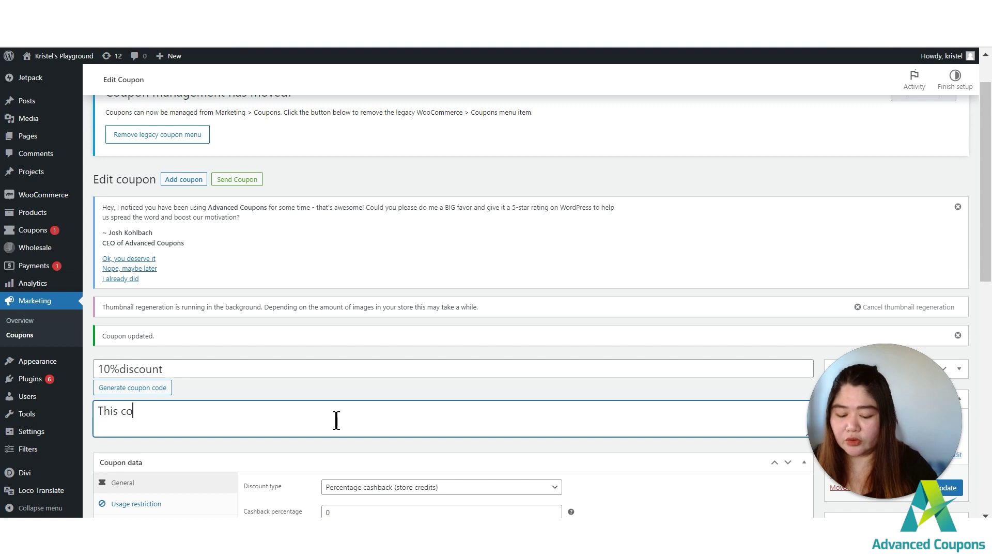
text(upon is app)
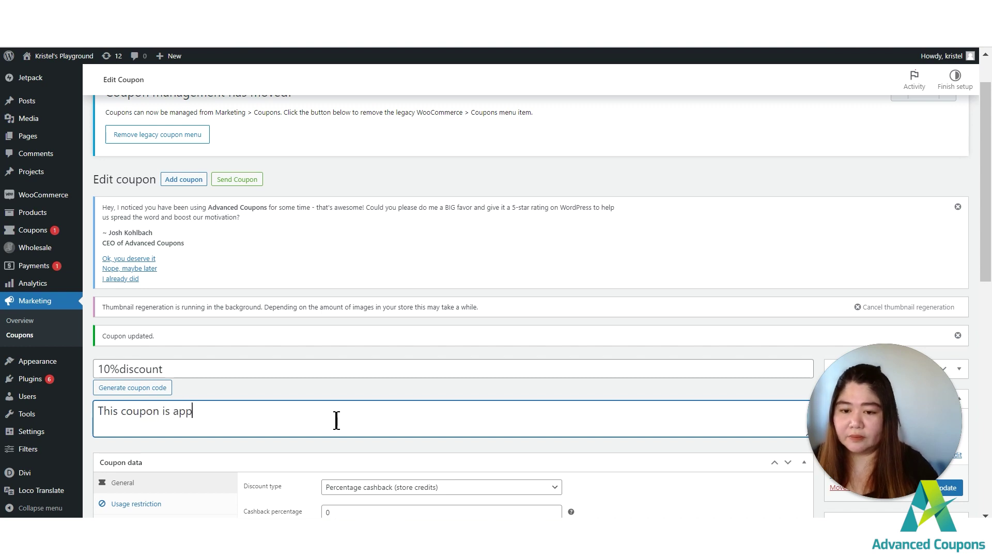
text(licable to all orders.)
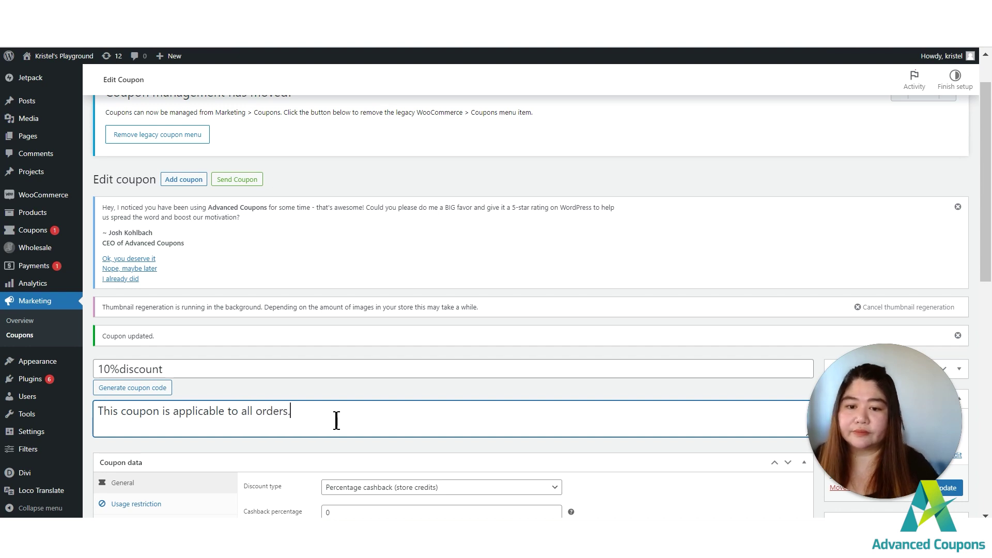
scroll(290, 308, down, 5)
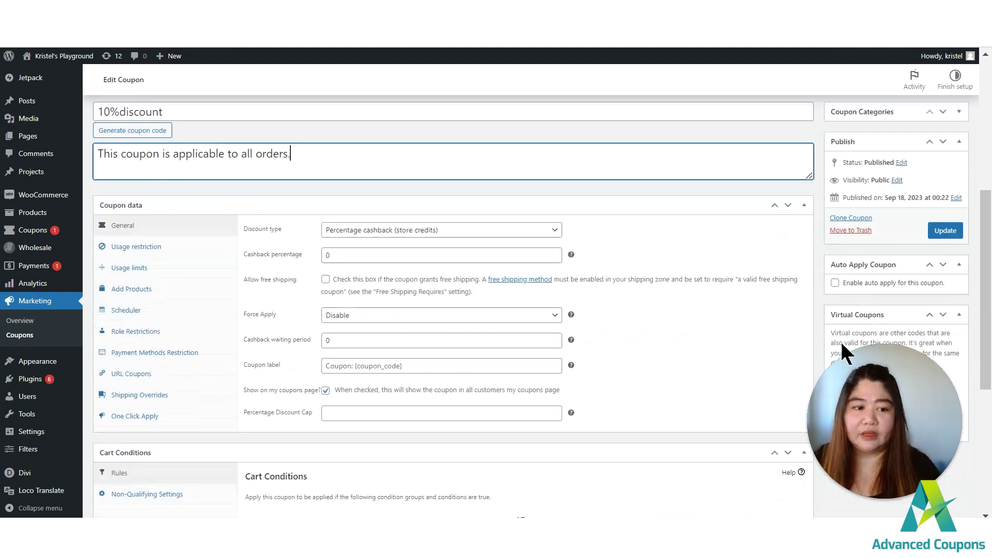
click(946, 204)
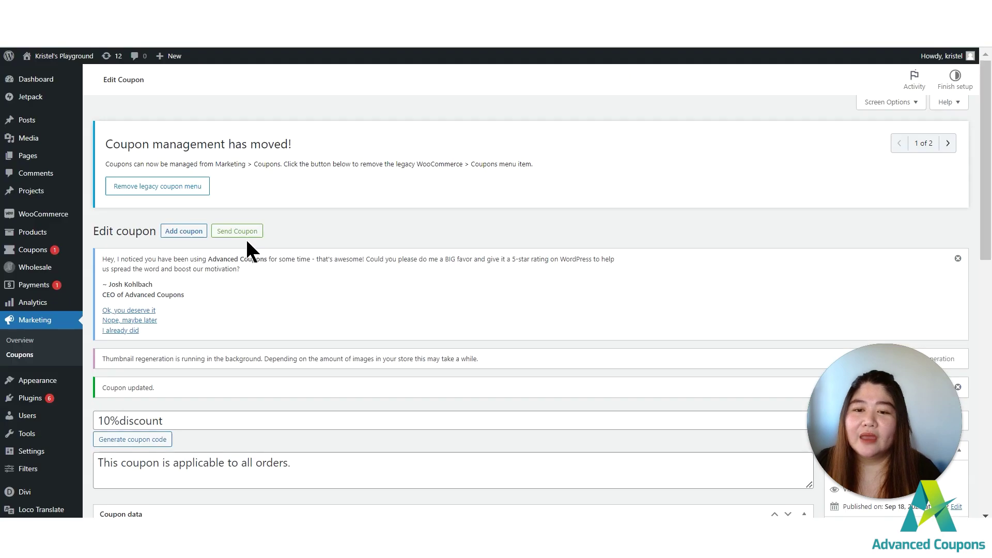
scroll(243, 243, down, 4)
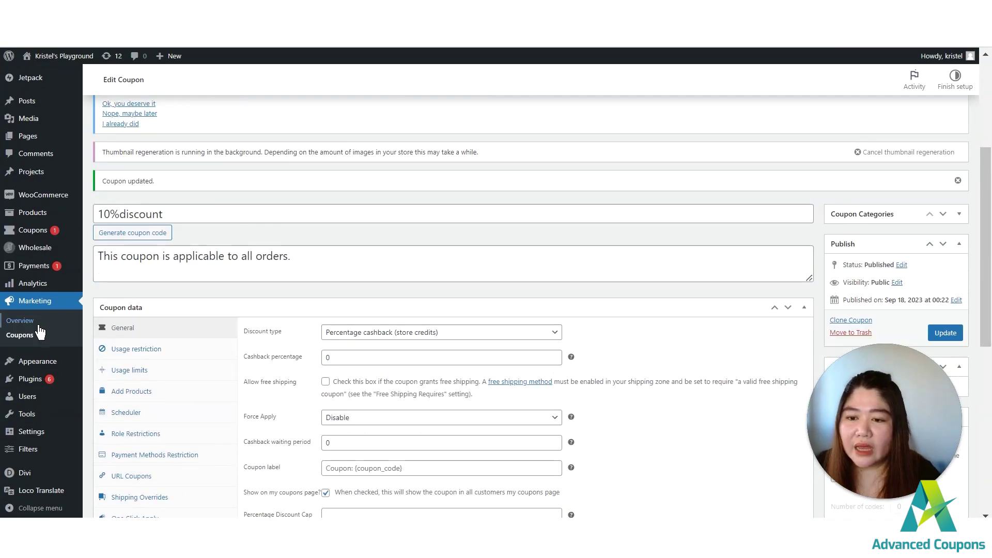
Start a new coupon with the code 15%discount.
scroll(159, 194, up, 4)
click(187, 203)
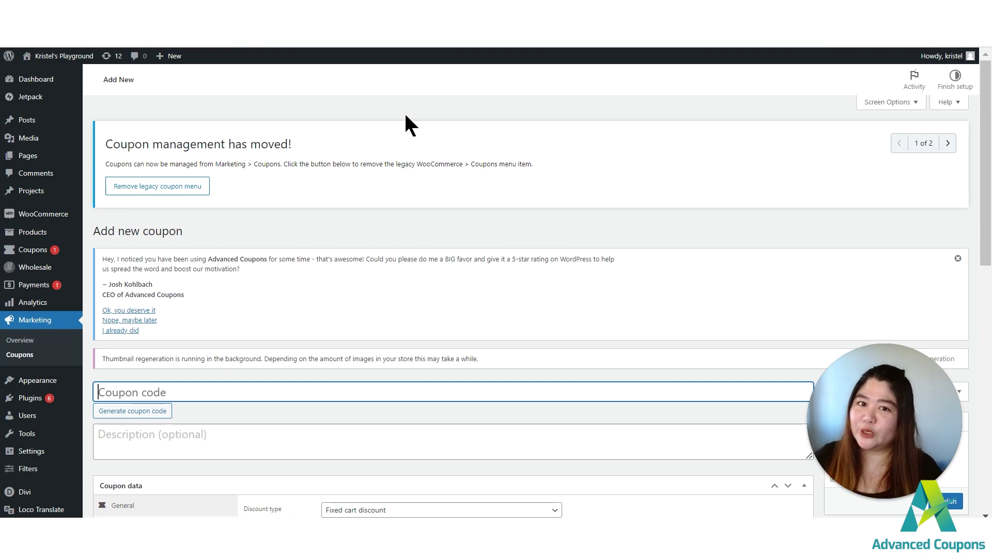
scroll(395, 133, down, 4)
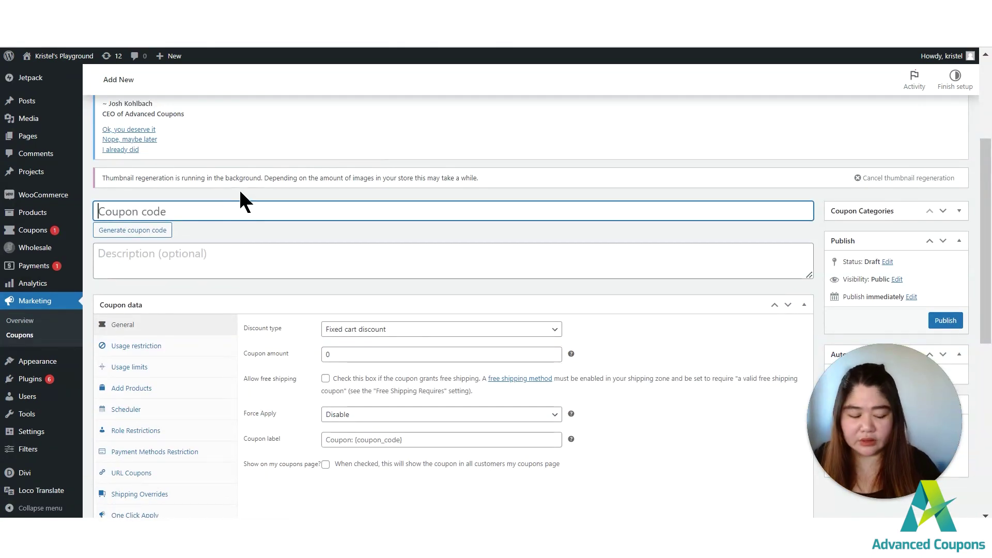
text(15%f)
text(iscount)
Set its discount type to Percentage cashback (store credits) with a 15 cashback percentage.
click(374, 332)
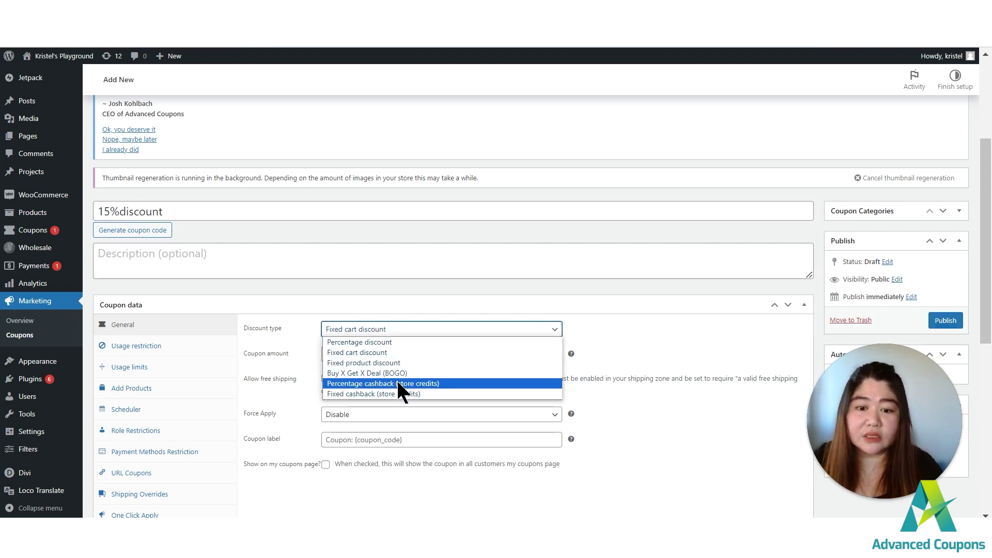
click(396, 383)
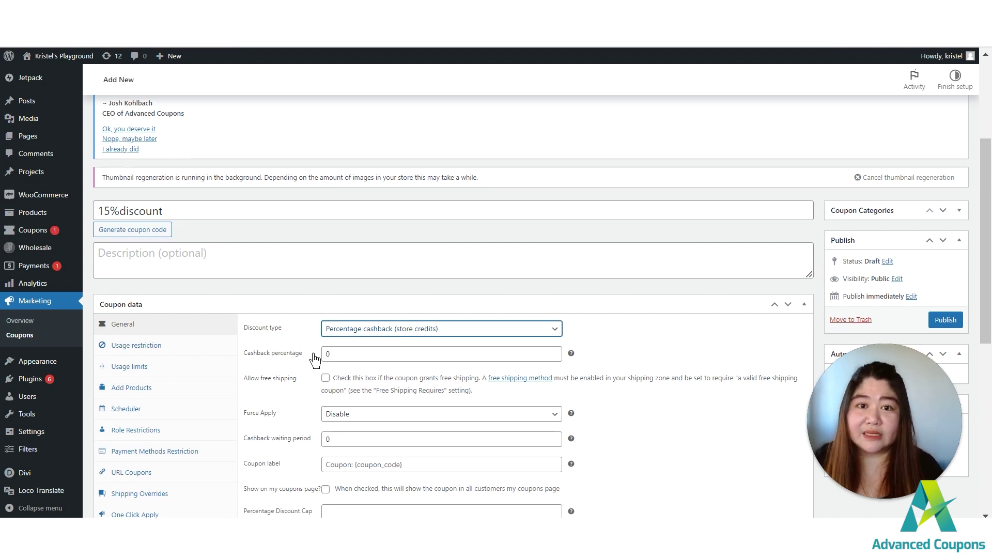
scroll(317, 361, down, 2)
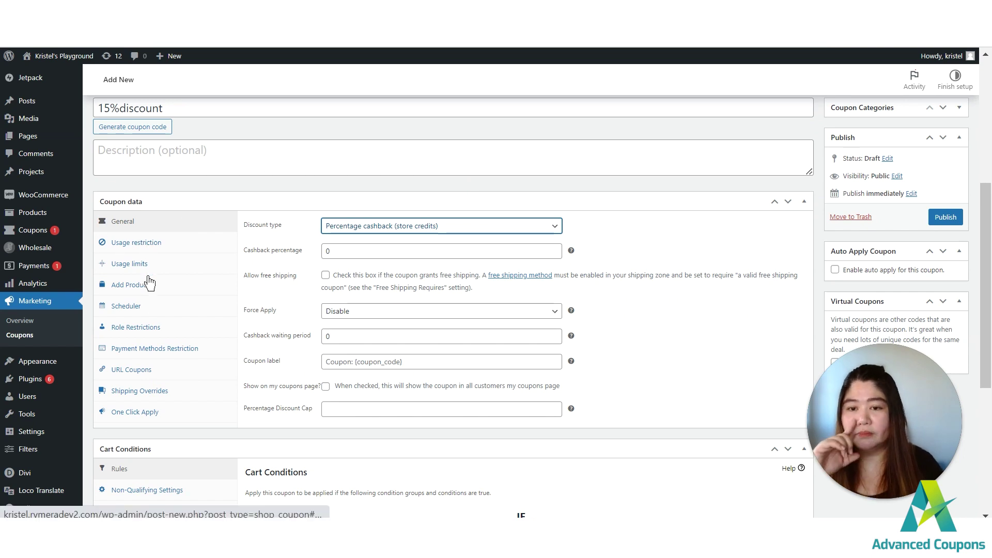
double_click(326, 252)
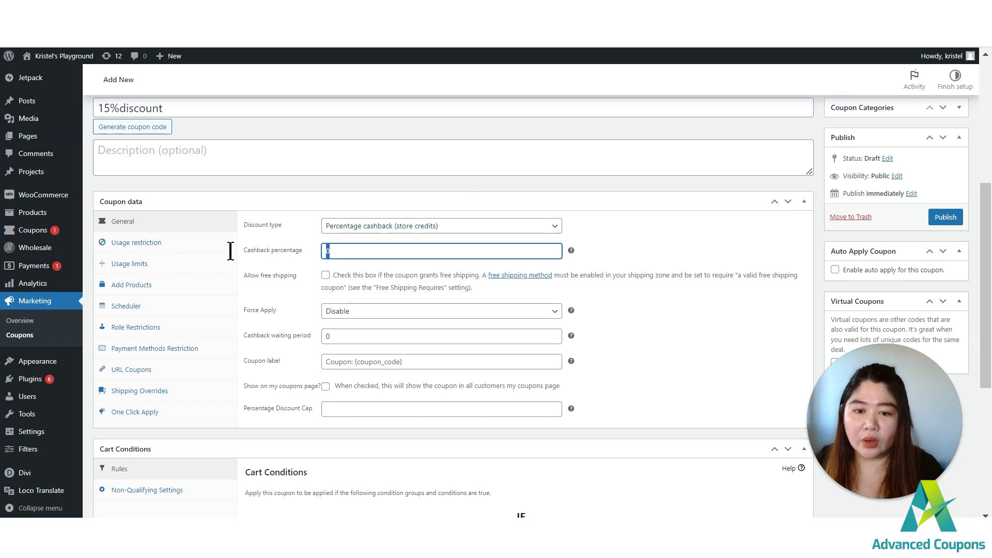
text(15)
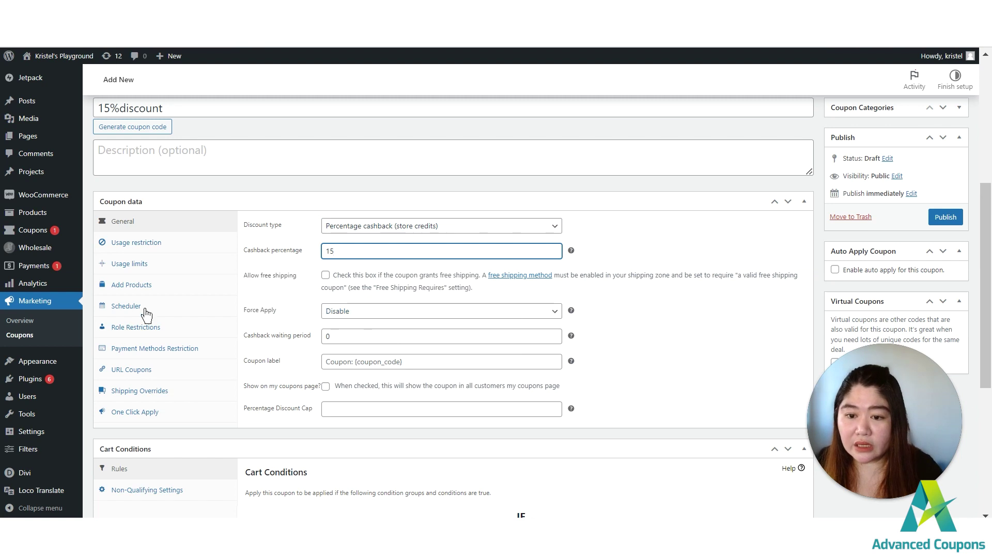
click(154, 249)
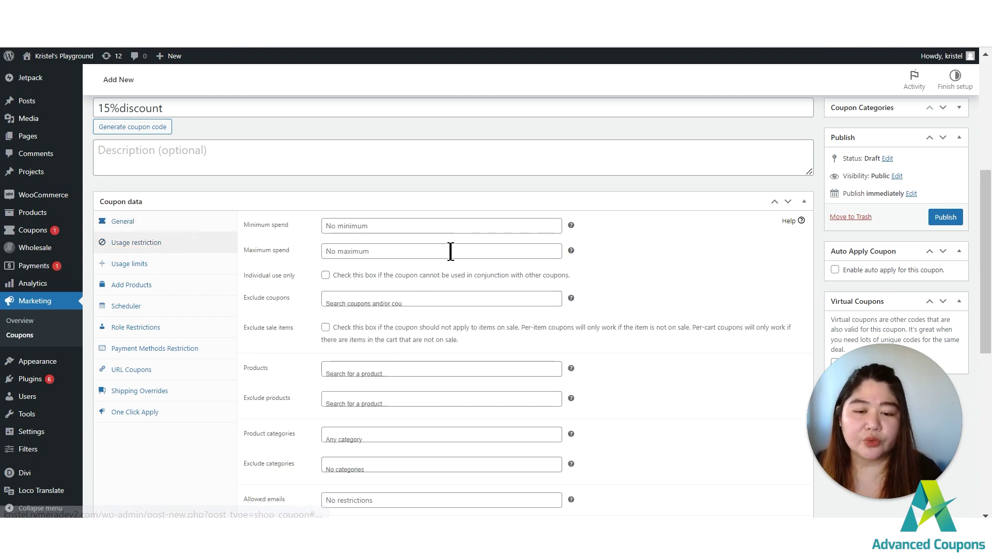
Restrict 15%discount's allowed customers to a single customer account found by username search.
scroll(450, 258, down, 3)
click(347, 343)
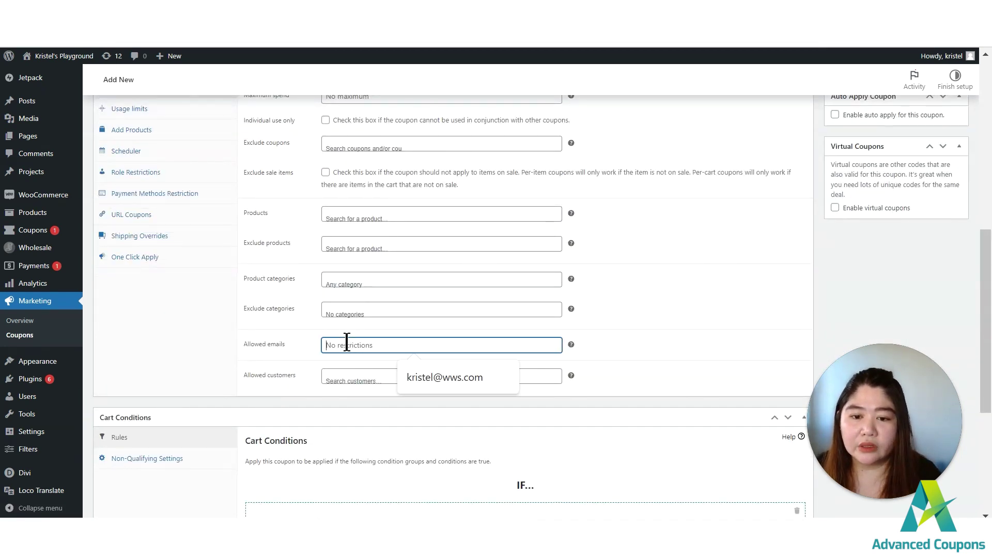
click(346, 377)
text(wws)
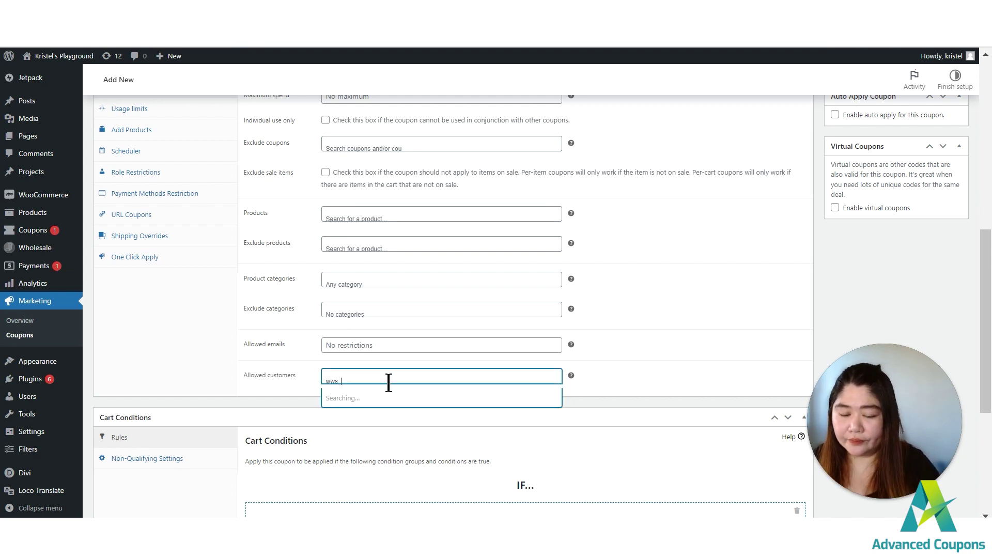
text(_kristel)
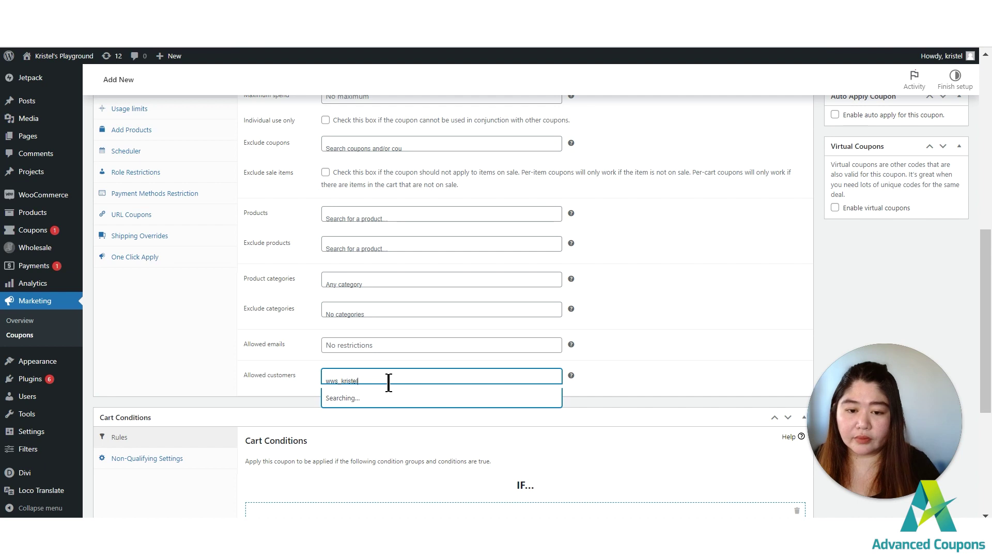
click(371, 403)
scroll(704, 287, up, 10)
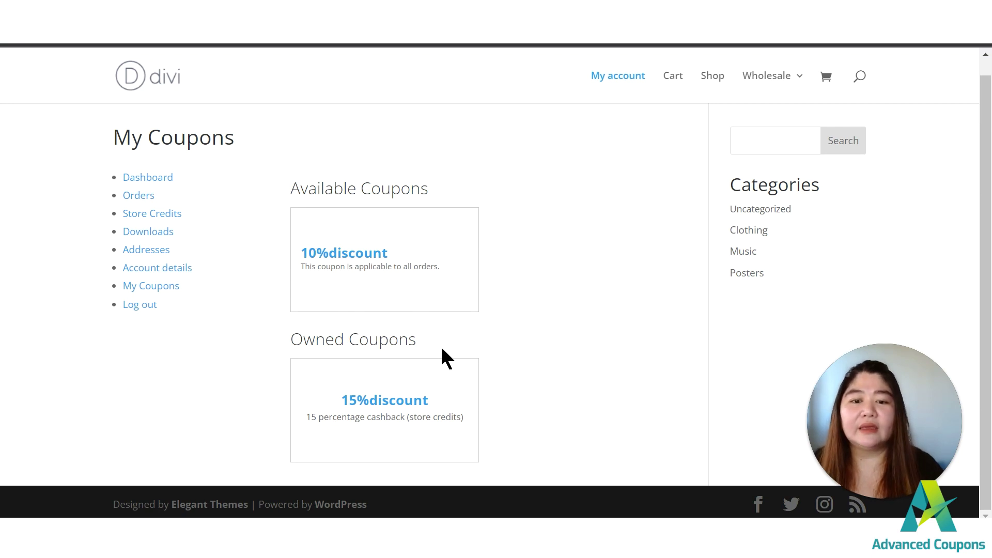
Highlight the Owned Coupons heading listing 15%discount, separate from Available Coupons' 10%discount.
drag(415, 343, 291, 342)
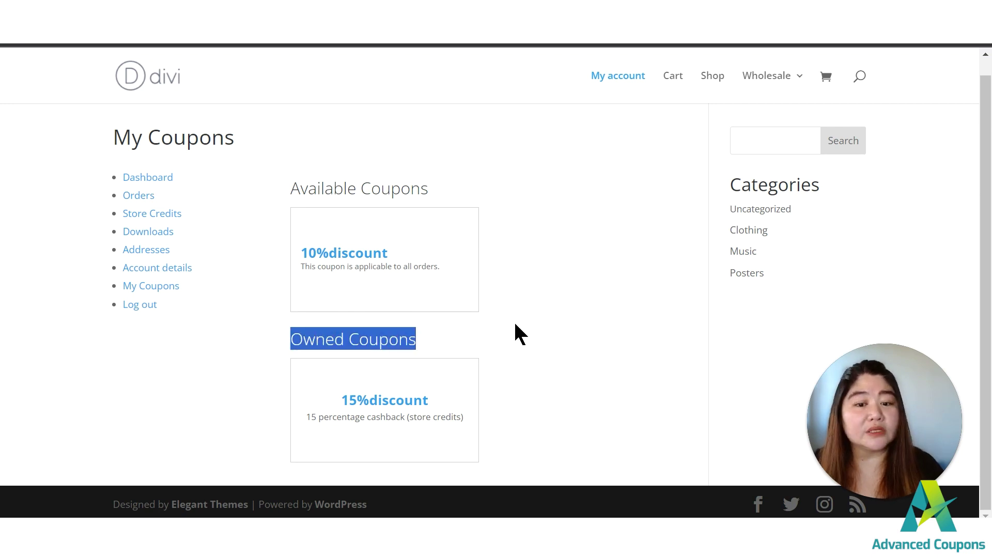